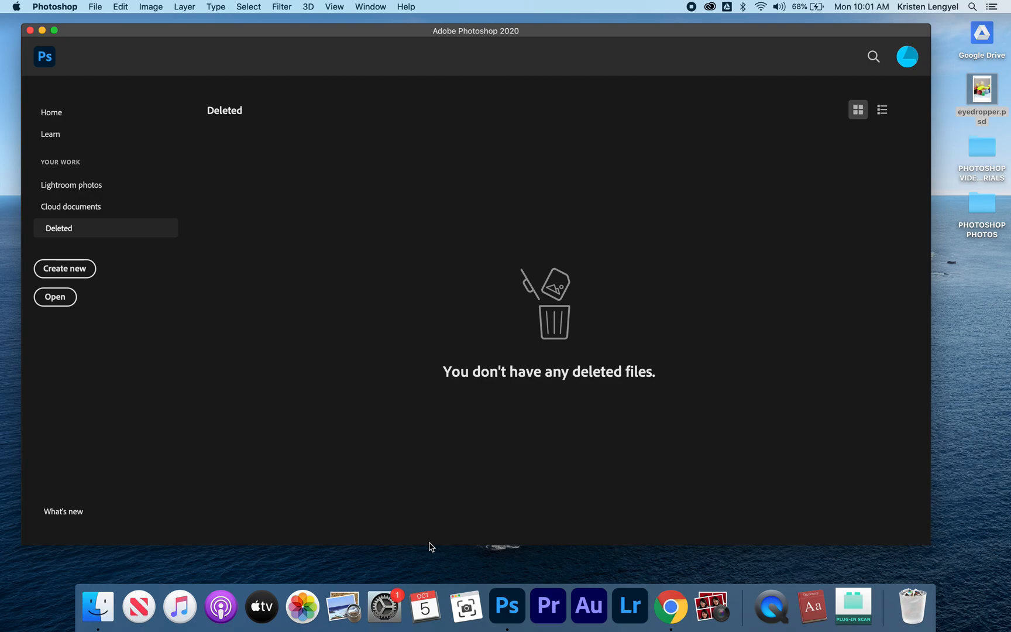
- Create a new blank portrait document, 8 x 10 inches at 150 ppi, in RGB Color with a white background
drag(323, 33, 323, 34)
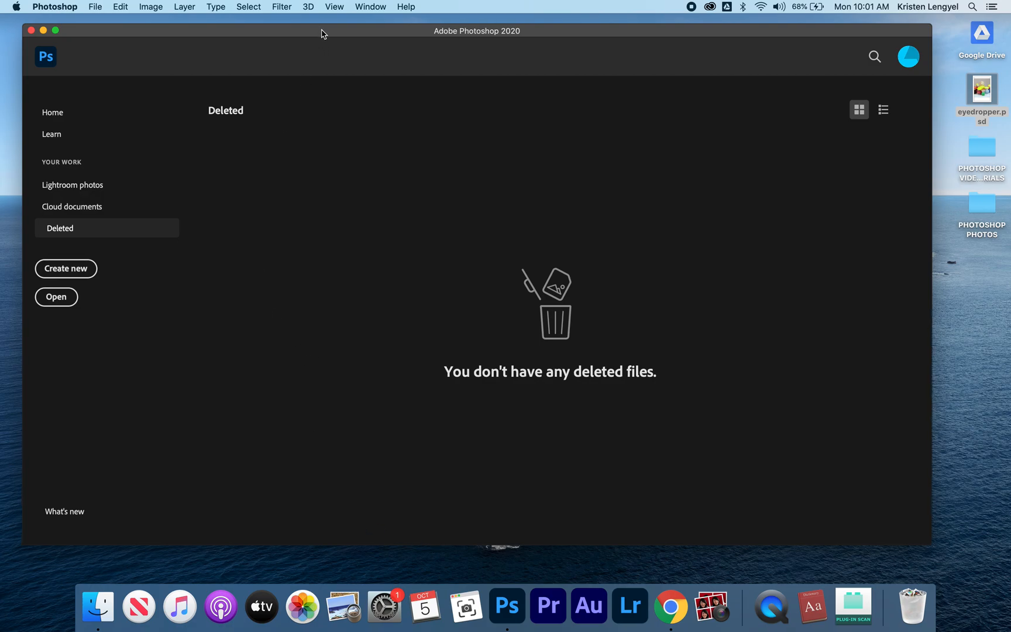
click(80, 272)
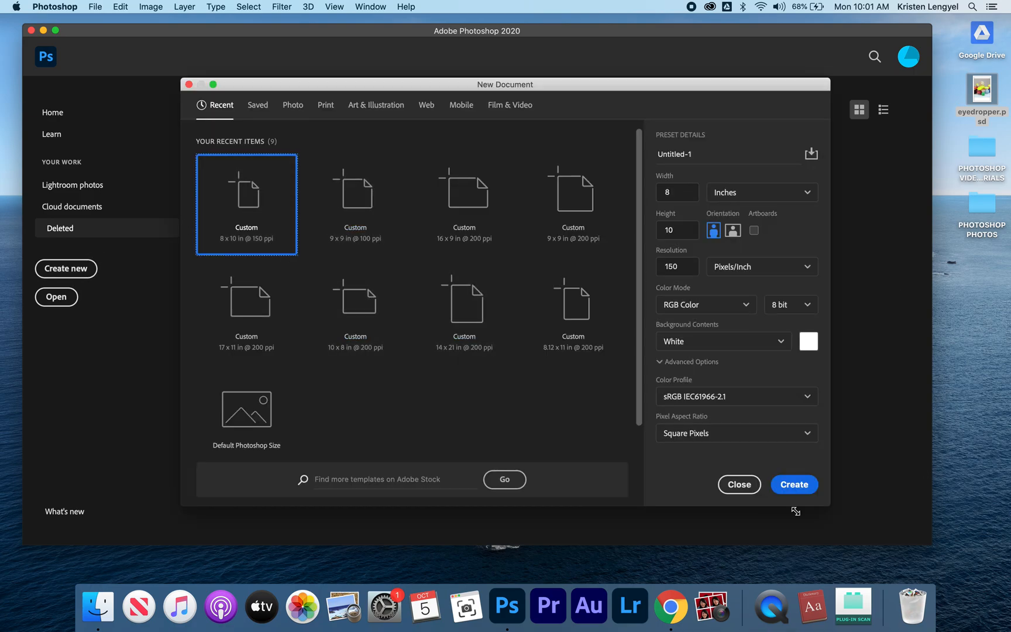
click(785, 487)
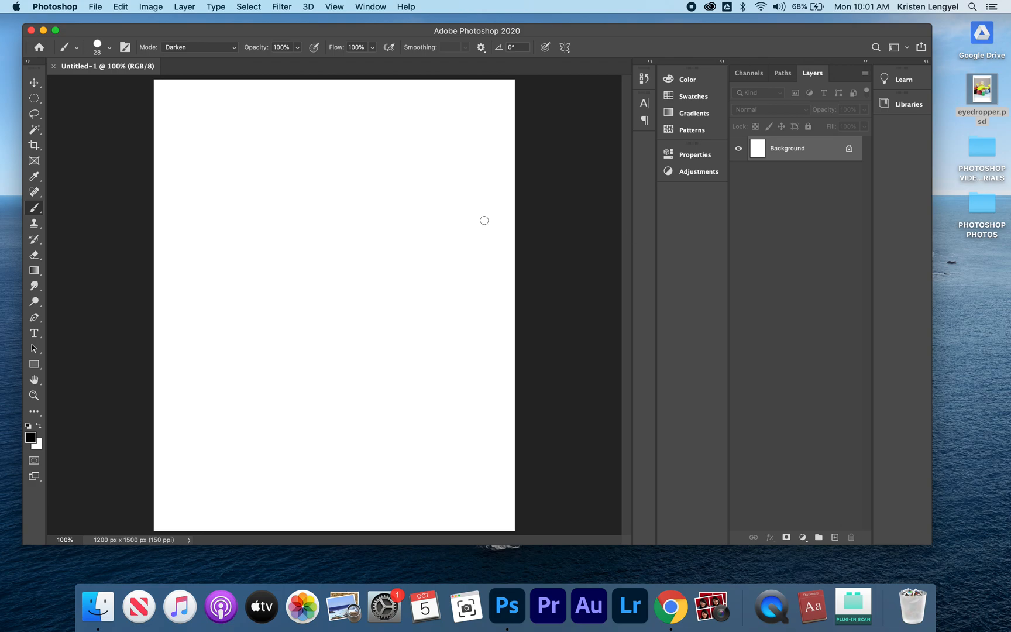
- Open the file eyedropper.psd from the Desktop
key(super+s)
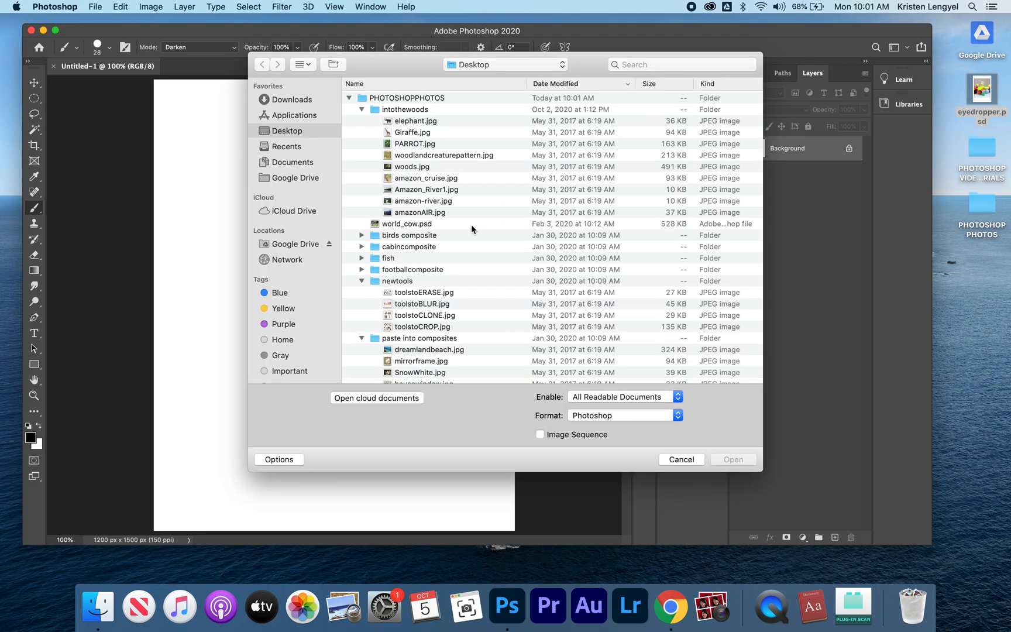
scroll(471, 228, down, 15)
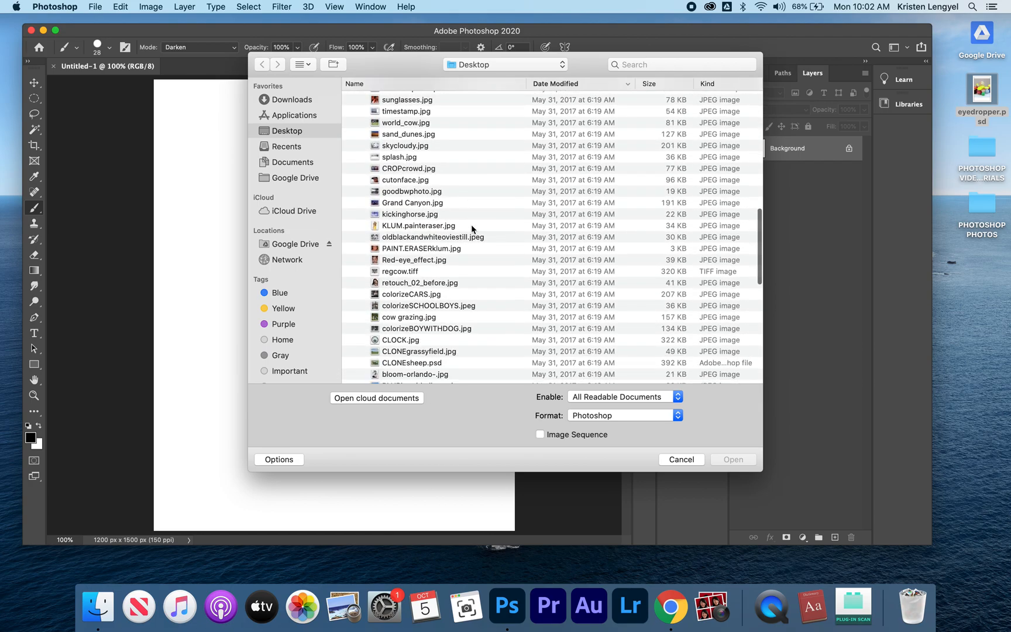
scroll(471, 229, down, 10)
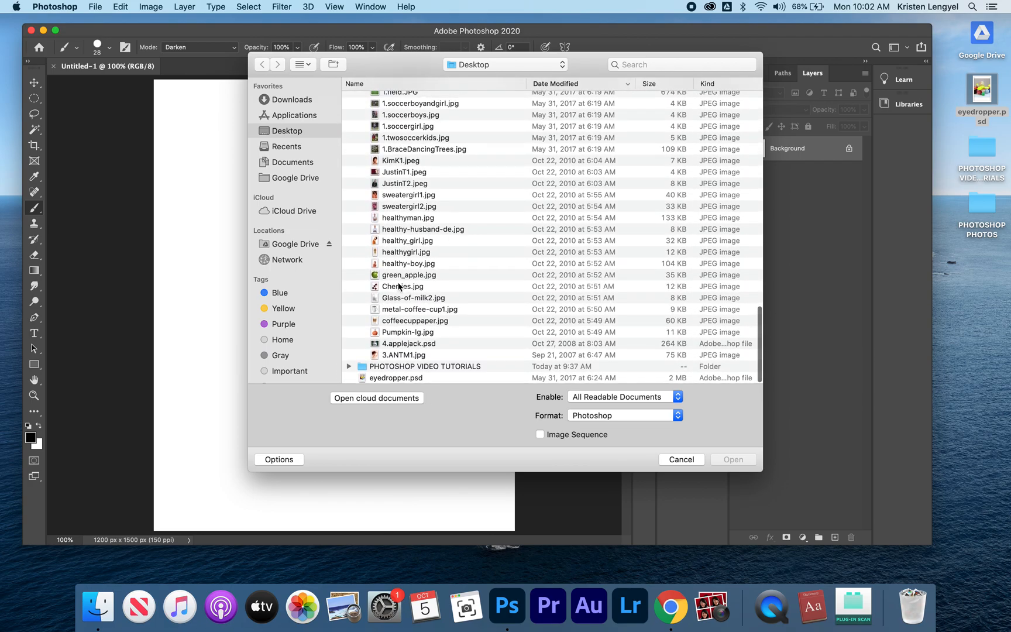
click(383, 379)
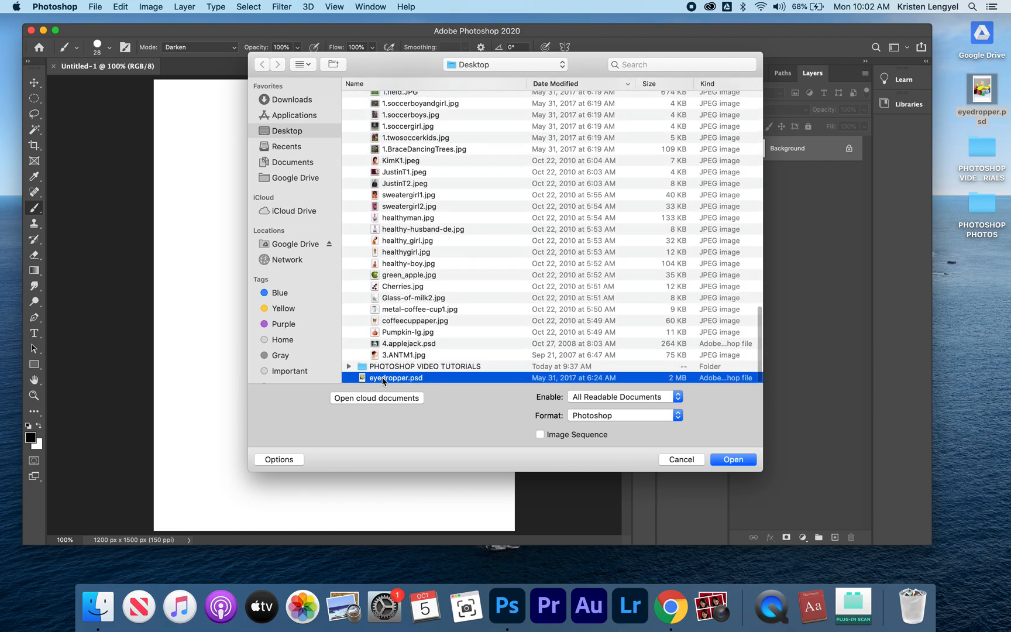
click(739, 462)
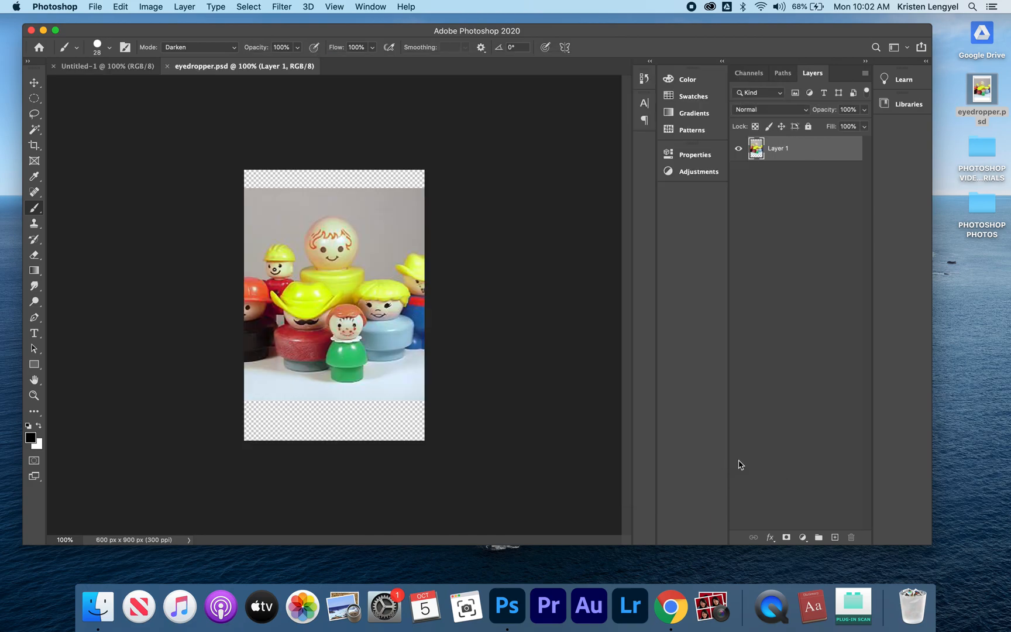
- Copy the entire toy-figures image, close its file and paste the copy into the blank document
key(super+a)
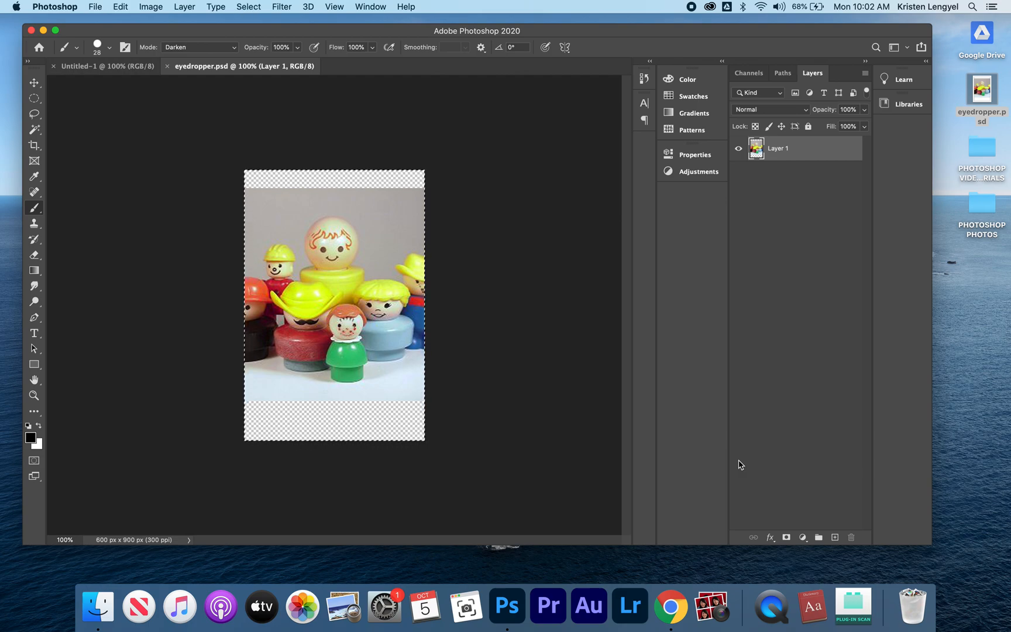
key(super+c)
key(super+w)
key(super+v)
- Enlarge the pasted photo proportionally with Free Transform until it nearly fills the page, leaving a white border around it
key(super+t)
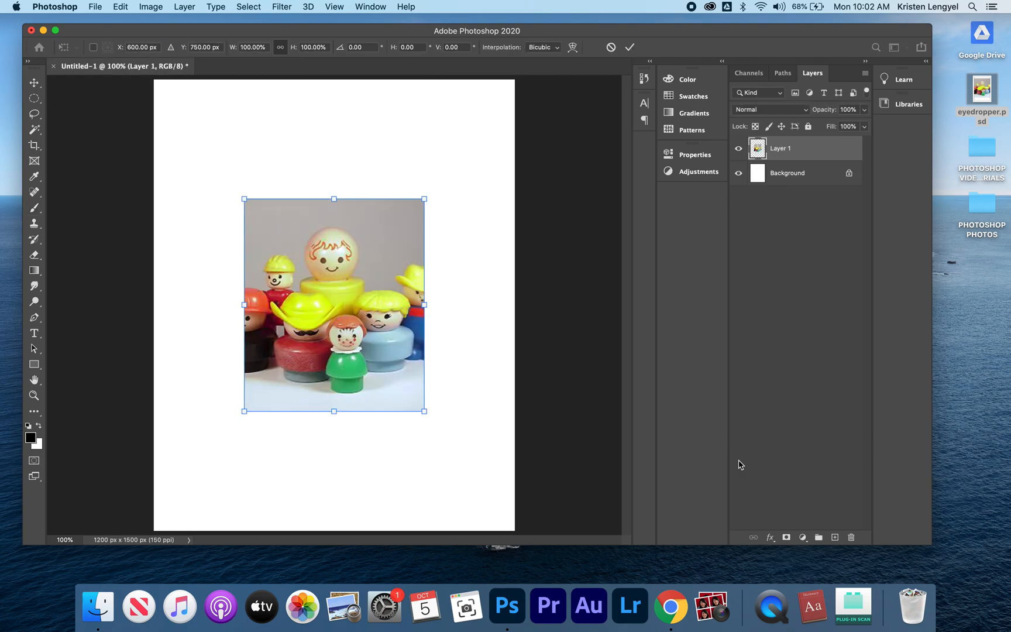
drag(244, 199, 173, 115)
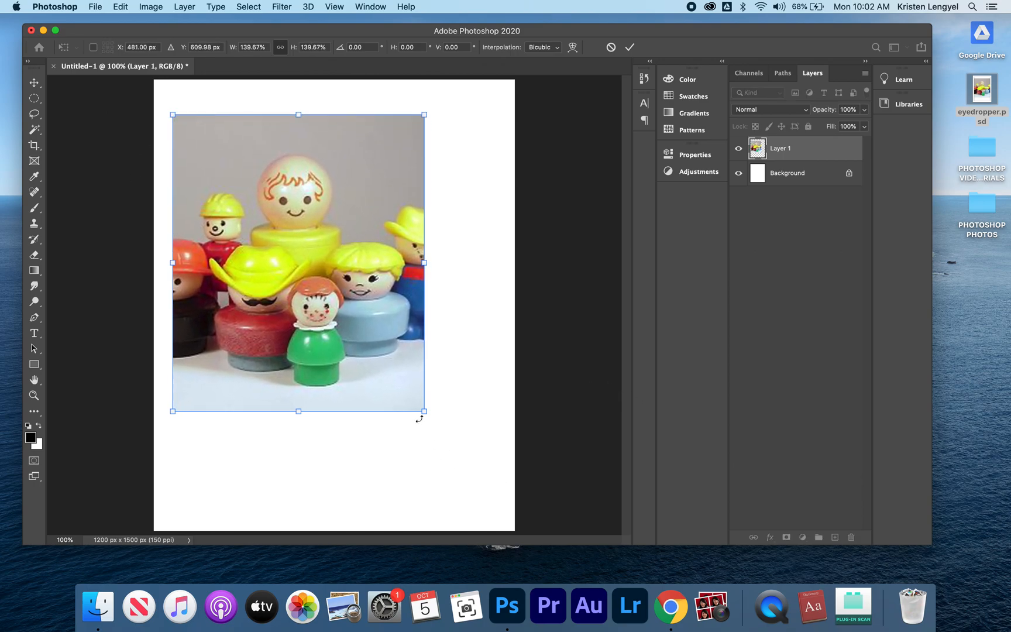
drag(421, 411, 521, 505)
click(630, 47)
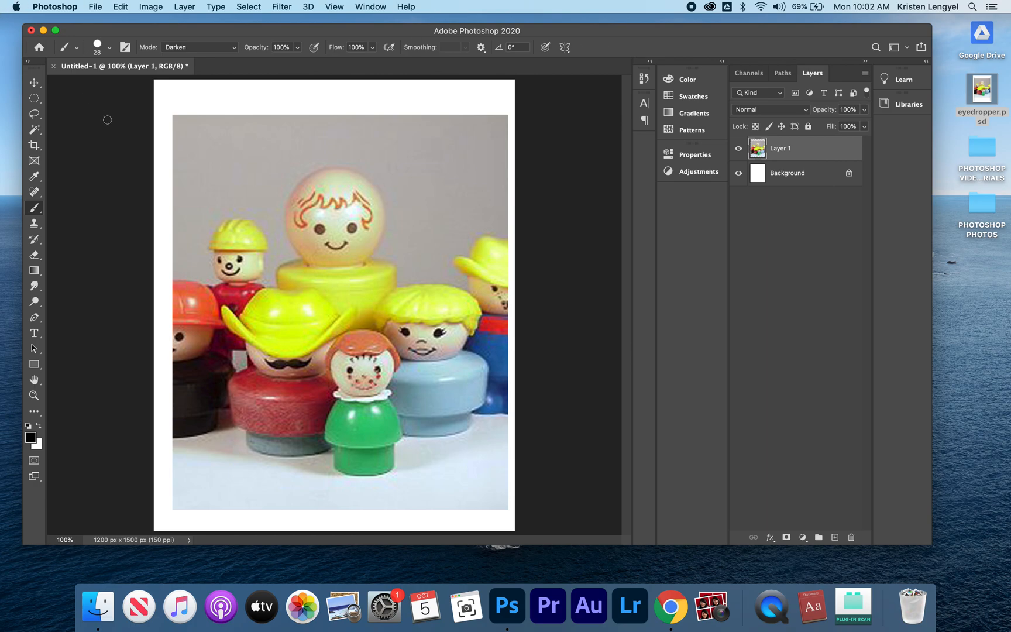
- Lasso the green body of the small red-haired figure and brush in its missed edges in Quick Mask mode
click(35, 114)
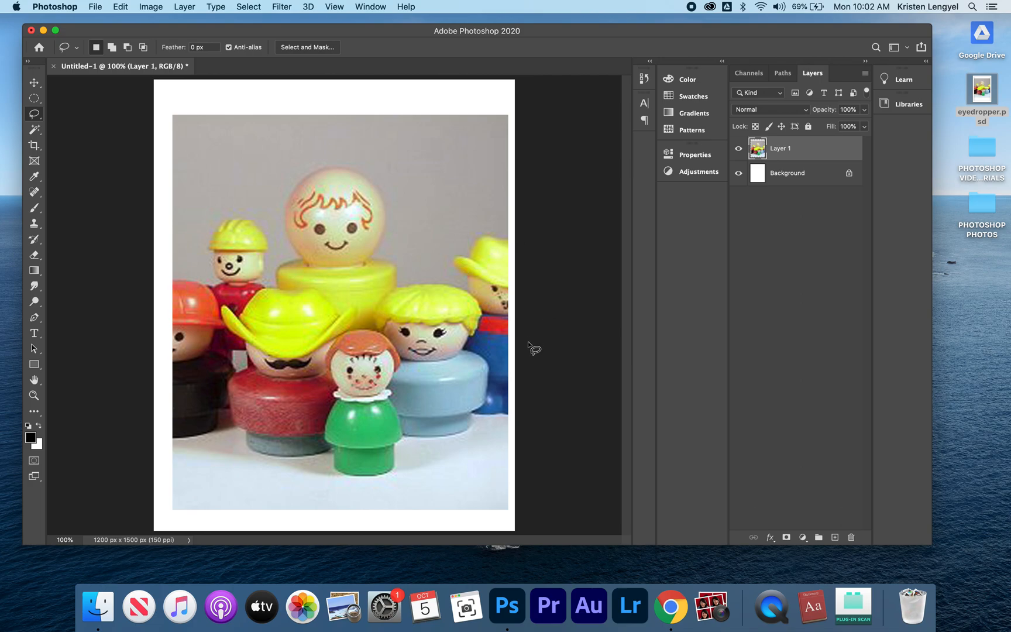
mouse_move(388, 396)
mouse_down()
mouse_move(338, 407)
mouse_move(326, 435)
mouse_move(345, 473)
mouse_move(391, 472)
mouse_move(402, 430)
mouse_move(391, 400)
mouse_up()
key(q)
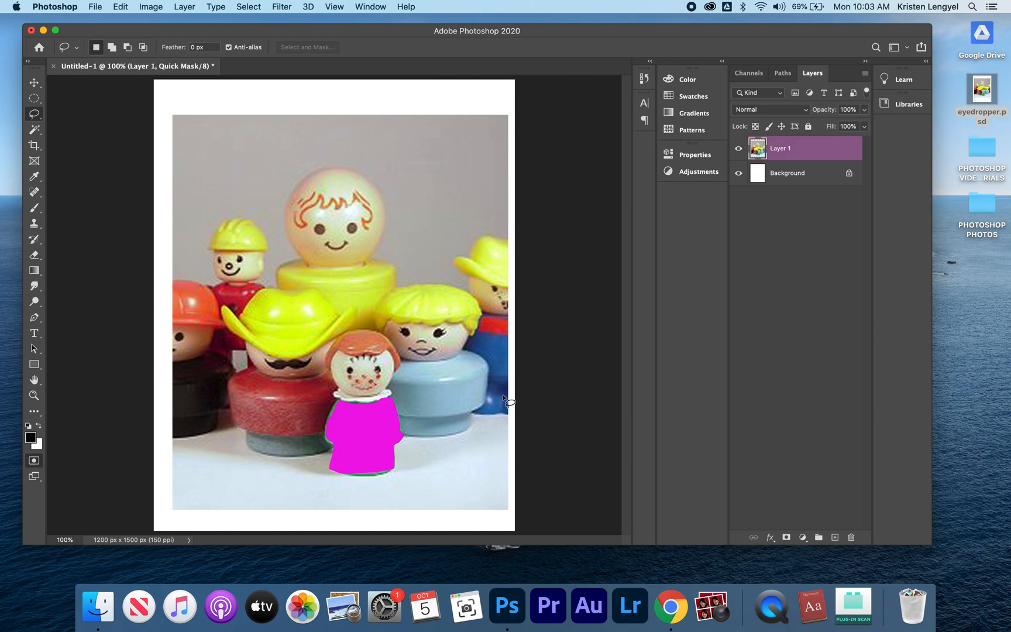
click(33, 207)
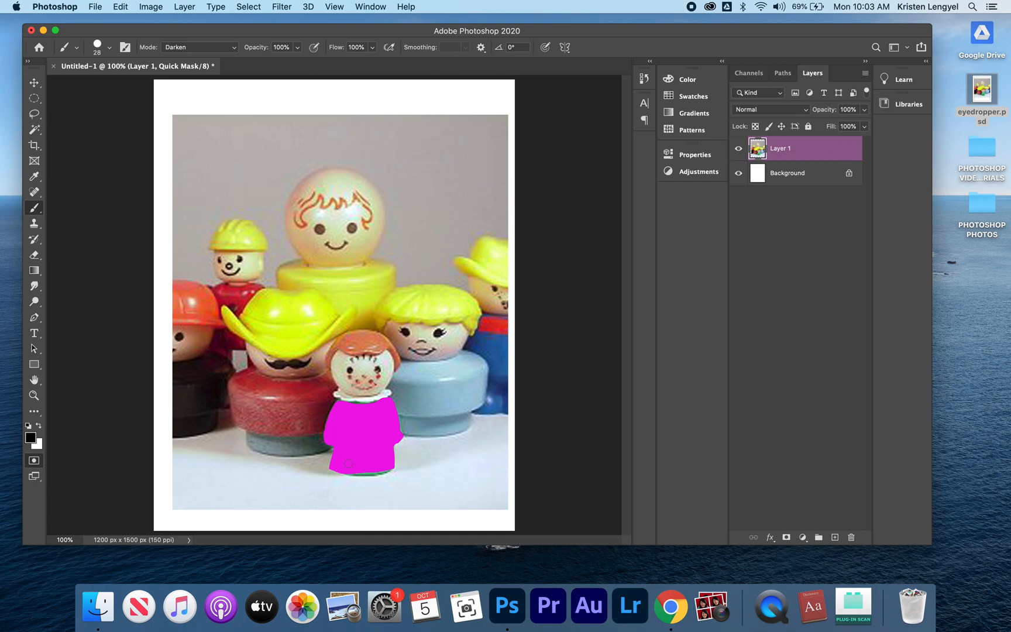
mouse_move(354, 471)
mouse_down()
mouse_move(392, 466)
mouse_move(380, 471)
mouse_up()
- Set the Quick Mask overlay opacity to 50% and return to Quick Mask mode
double_click(34, 461)
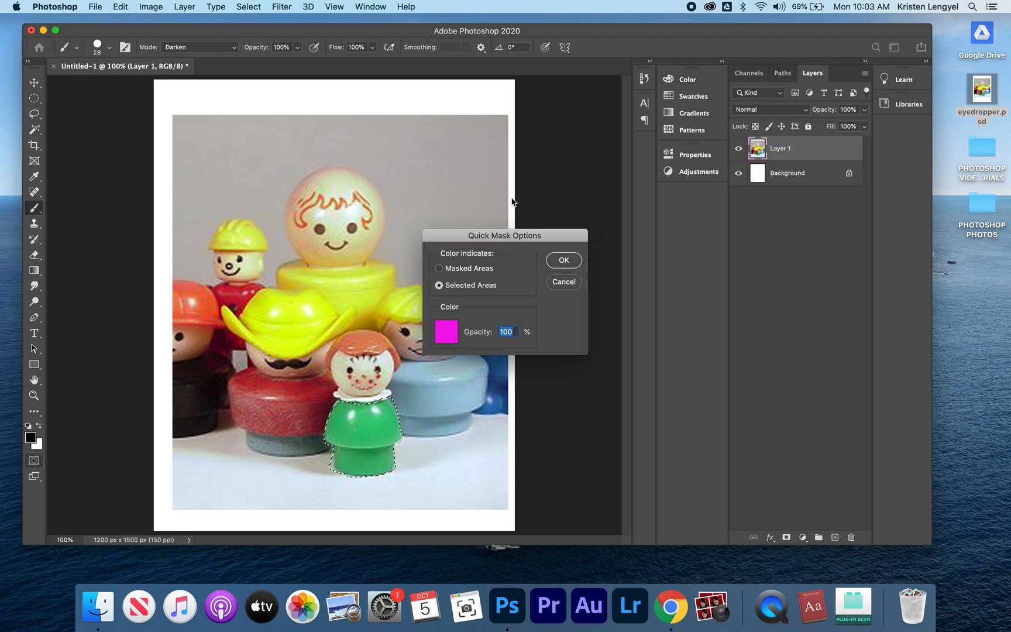
text(50)
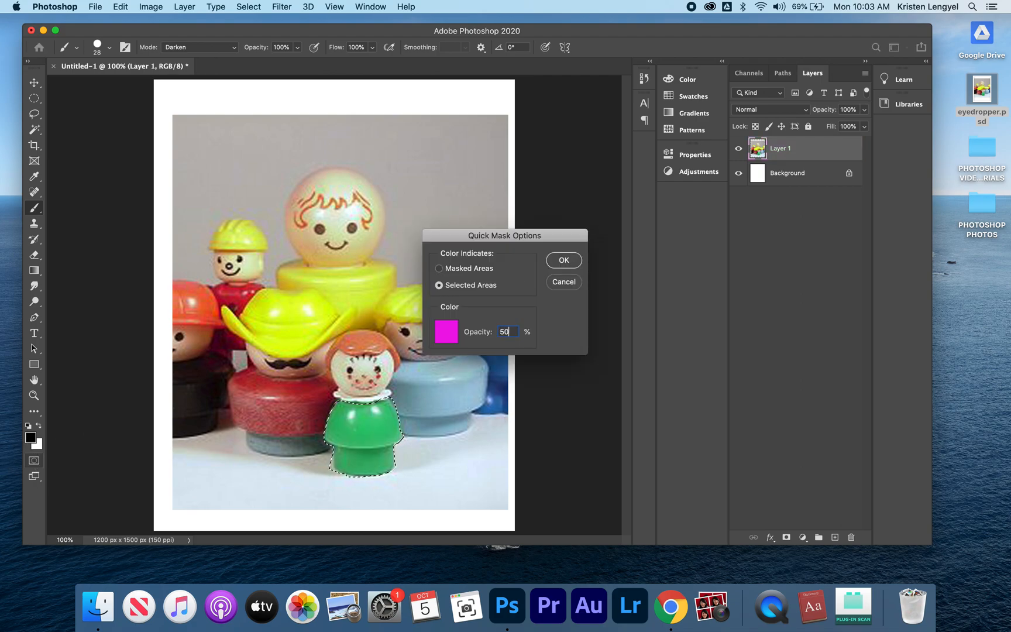
click(564, 261)
key(q)
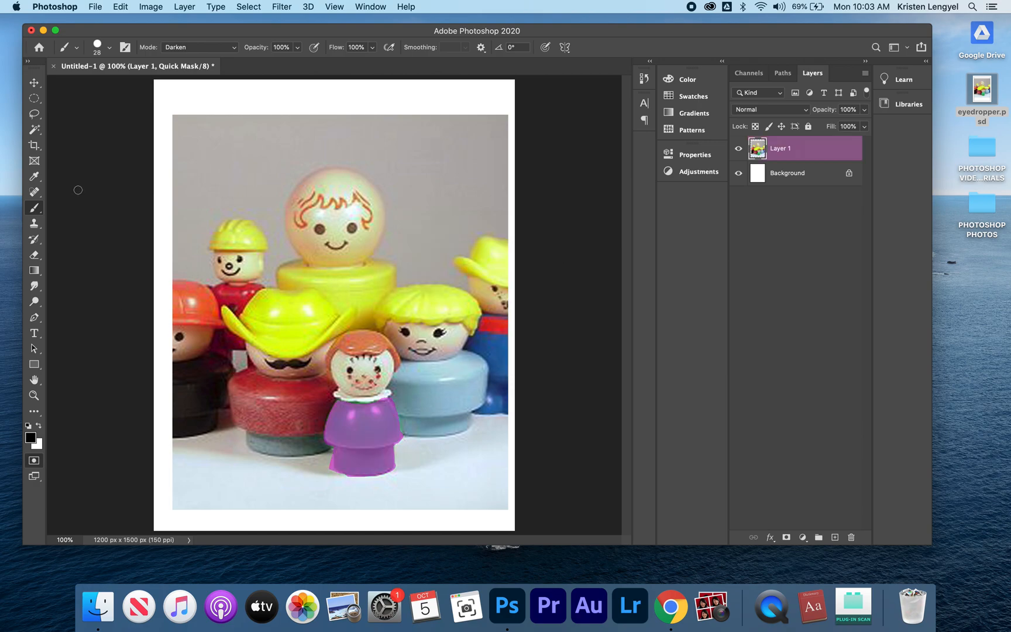
- Refine the mask edges around the green body with the Eraser and Brush, and convert the mask back into a selection
click(34, 255)
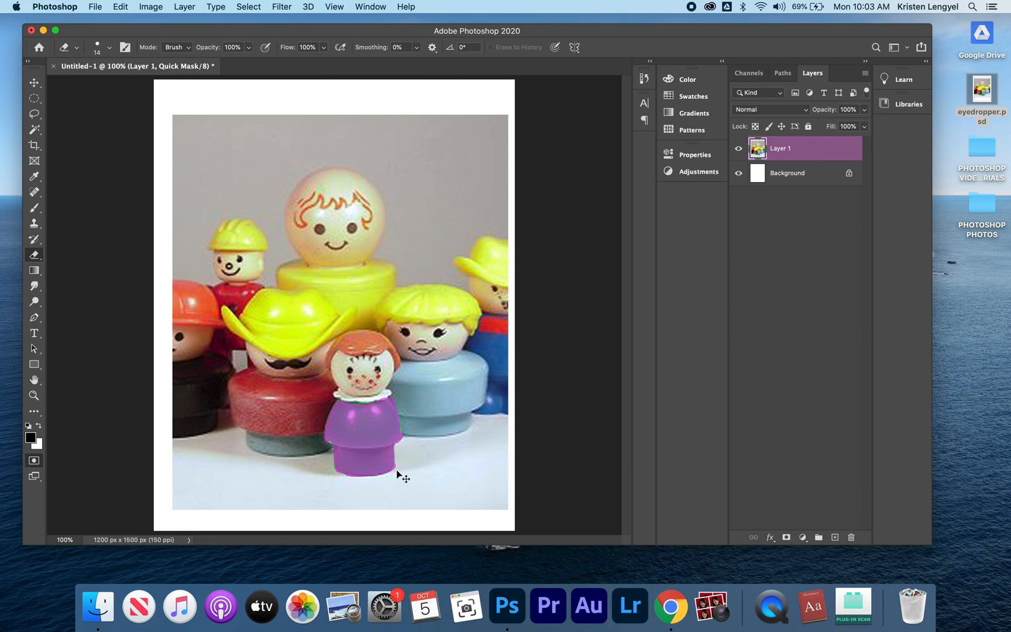
key(super+equal)
key(super+equal)
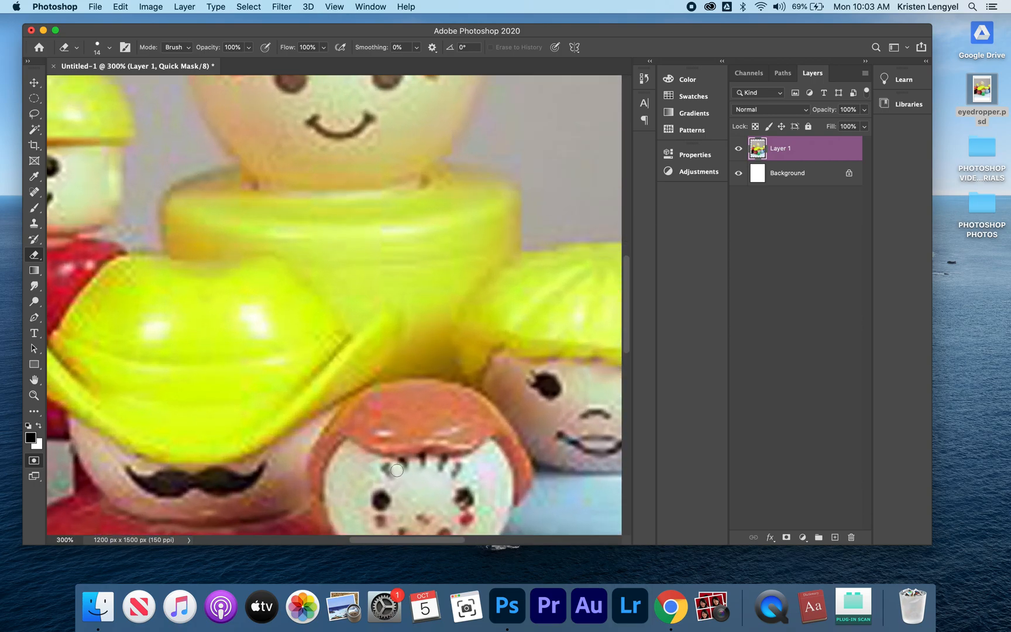
key(space)
scroll(396, 470, down, 10)
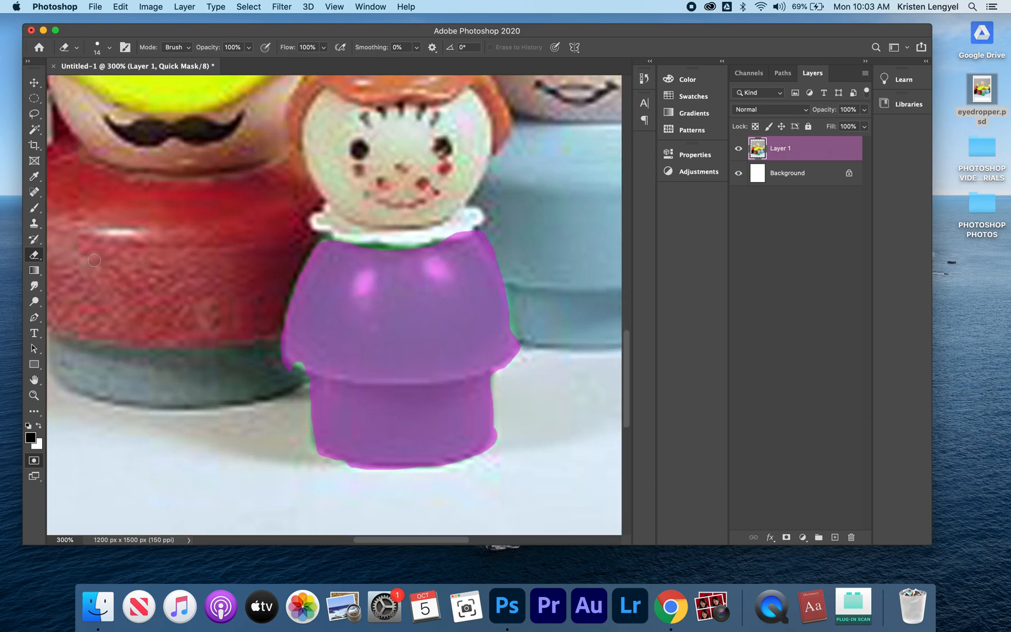
click(34, 207)
drag(300, 358, 305, 360)
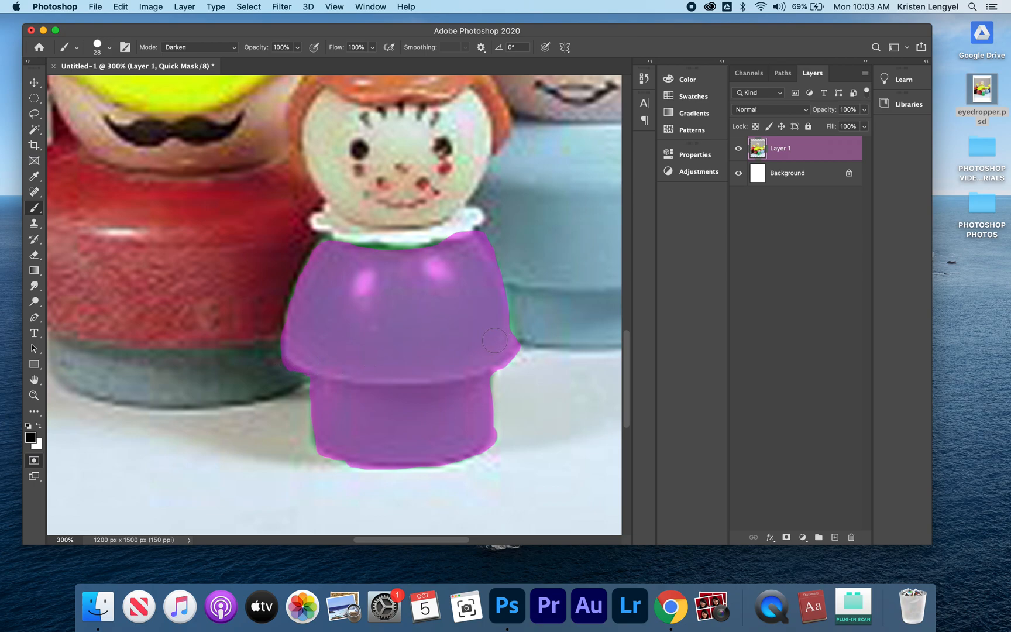
drag(504, 343, 494, 306)
click(380, 257)
key(super+0)
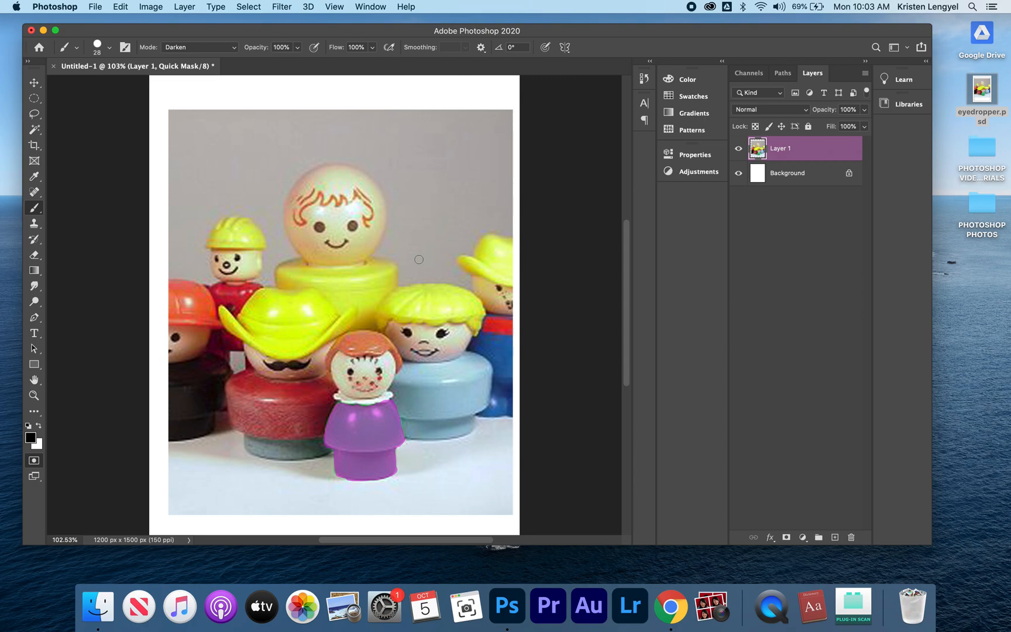
key(q)
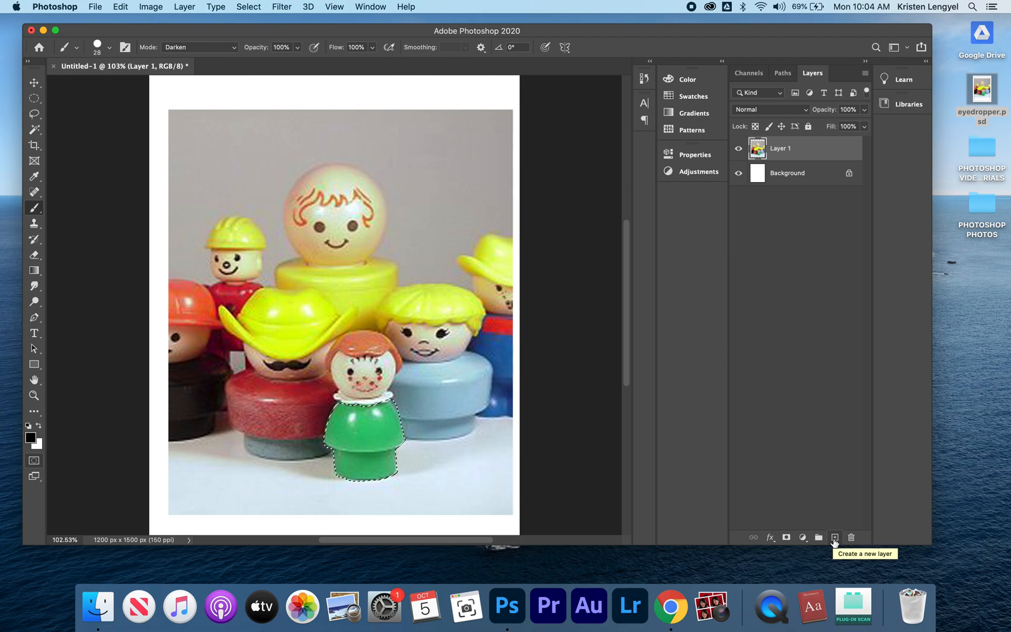
- Add a new layer above the photo and set the foreground color to bright red (ed1c24) for the Brush
click(835, 537)
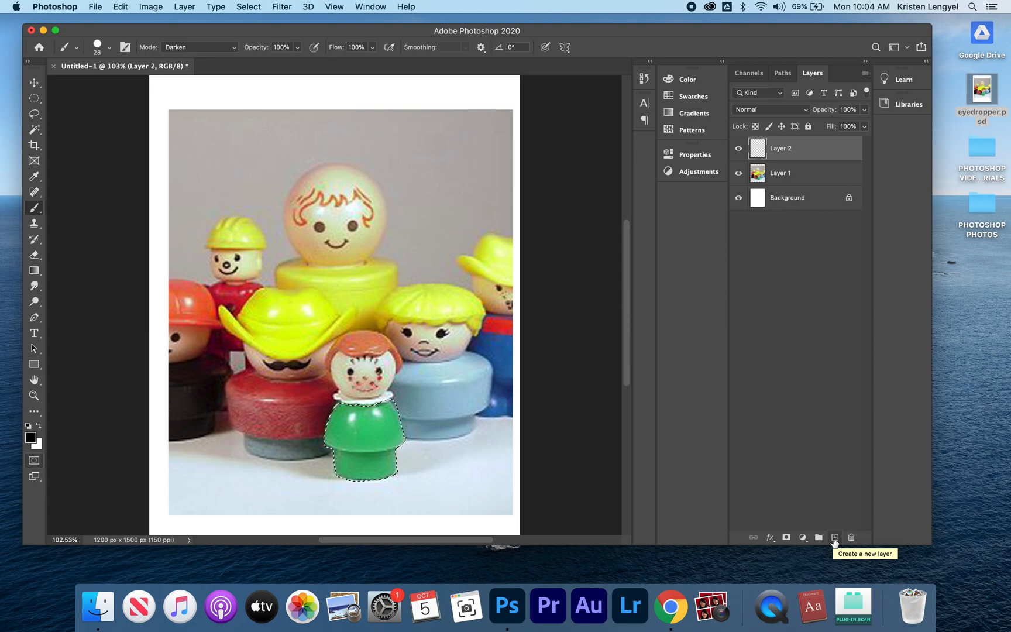
click(32, 438)
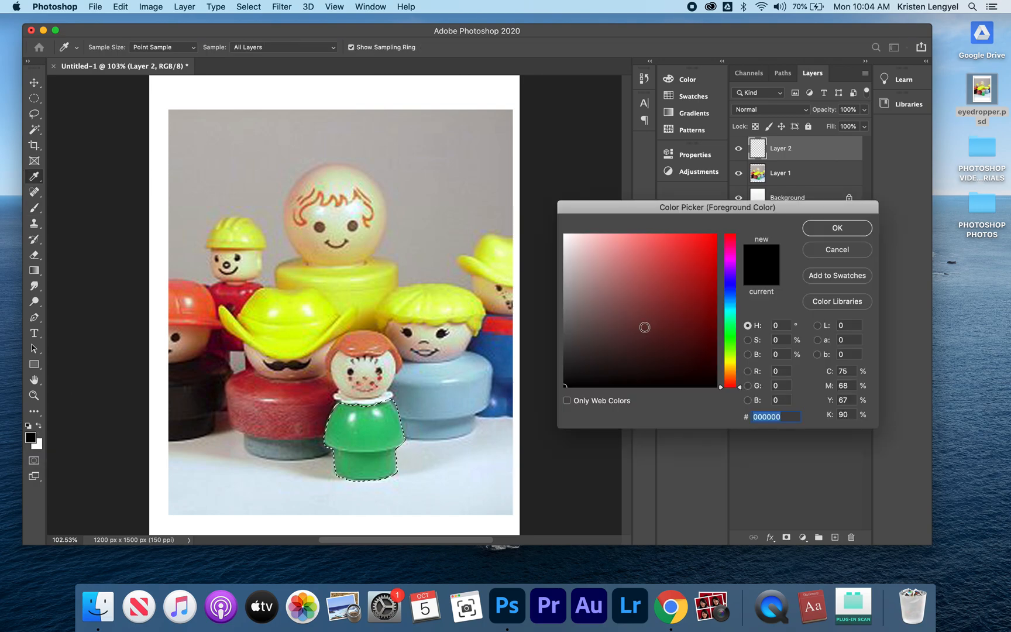
click(705, 243)
click(789, 258)
click(833, 232)
key(b)
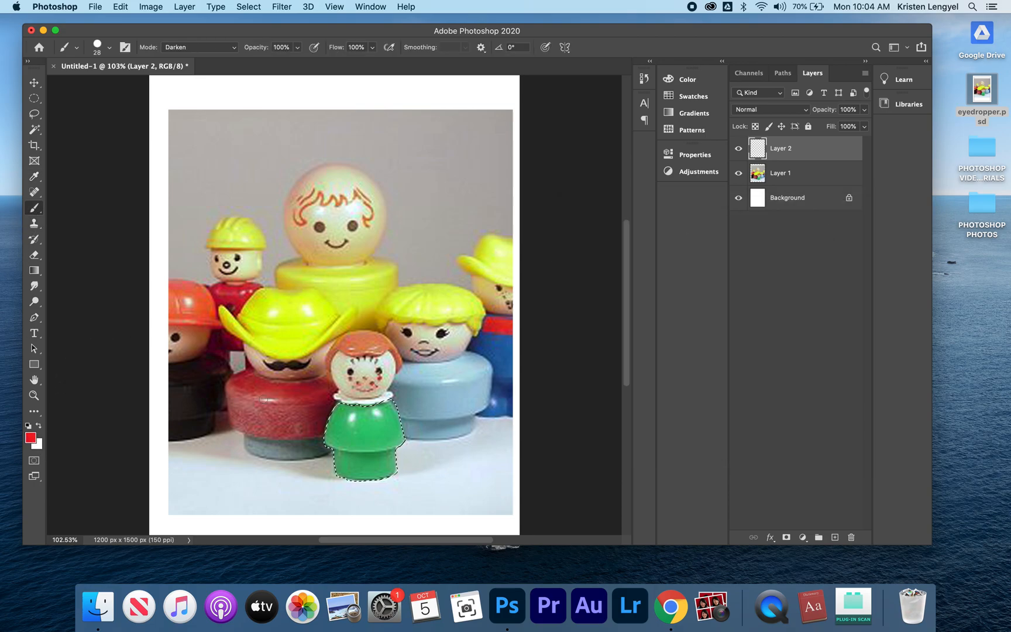
- Paint the selected body solid red on the new layer, deselect it, and set the layer's blending mode to Color
mouse_move(354, 428)
mouse_down()
mouse_move(343, 433)
mouse_move(350, 408)
mouse_move(329, 444)
mouse_move(334, 416)
mouse_move(351, 471)
mouse_move(383, 409)
mouse_move(395, 433)
mouse_move(386, 479)
mouse_move(395, 471)
mouse_move(348, 480)
mouse_move(403, 468)
mouse_up()
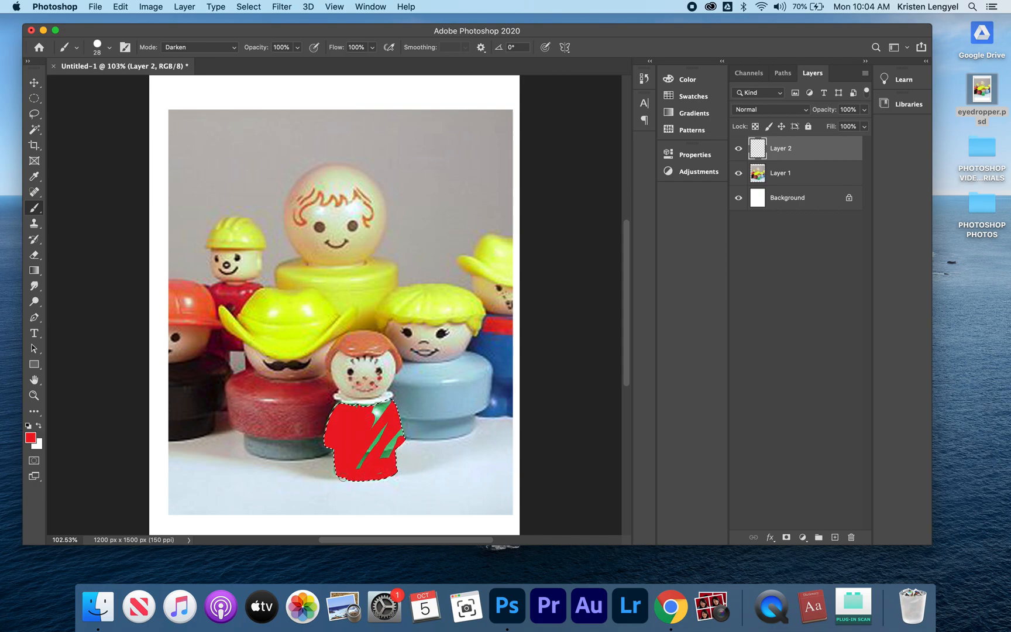
drag(389, 439, 378, 432)
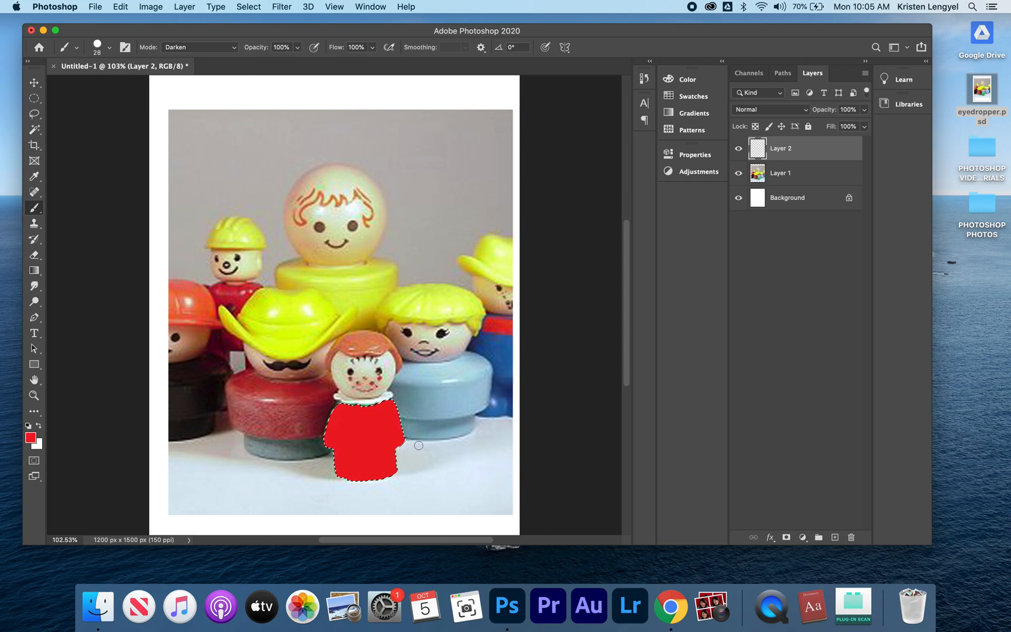
key(super+d)
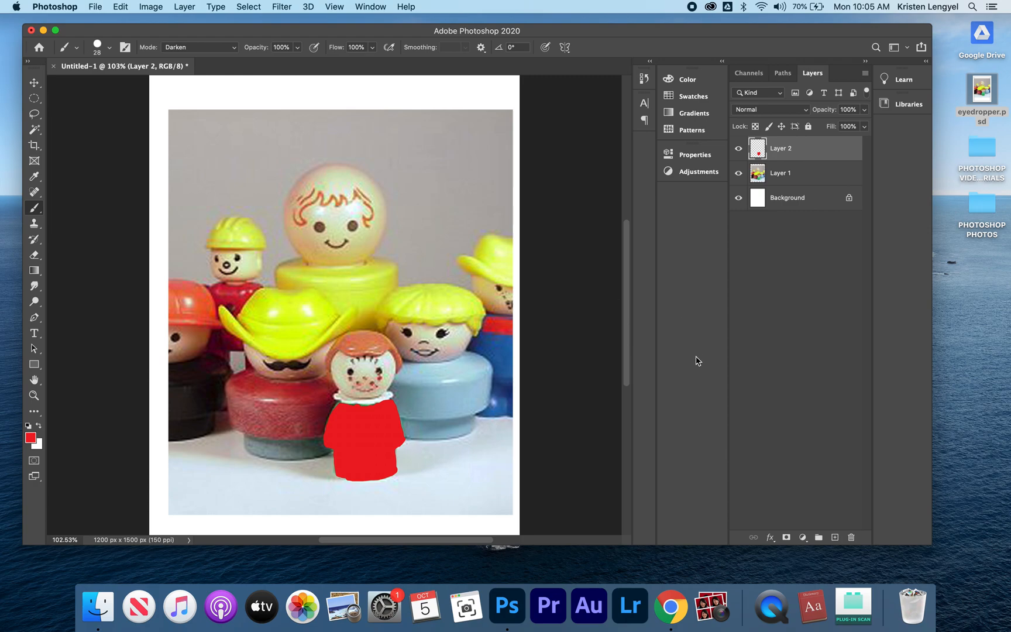
click(808, 112)
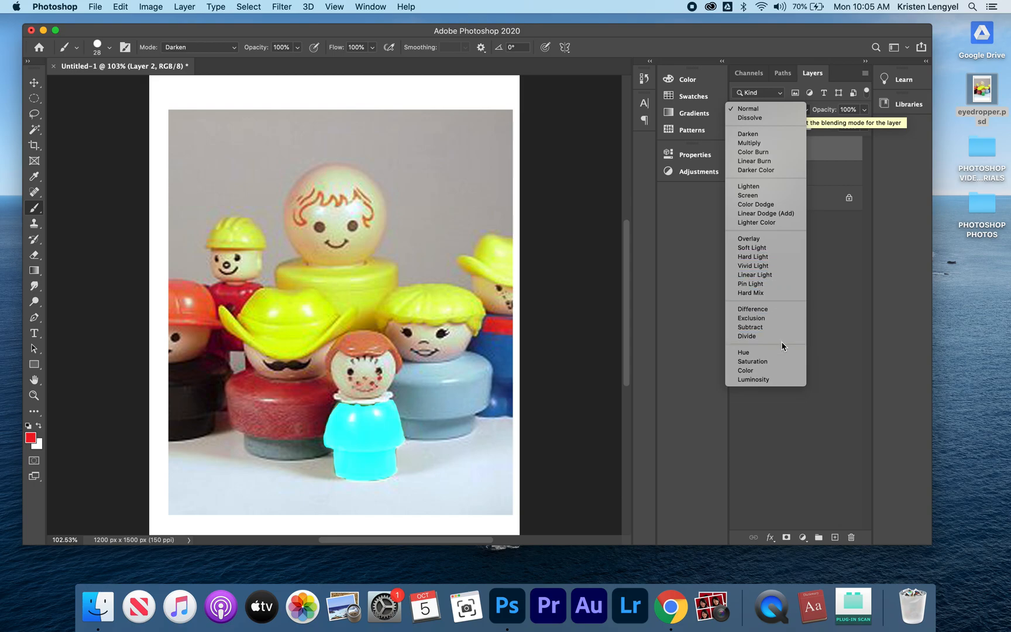
click(784, 371)
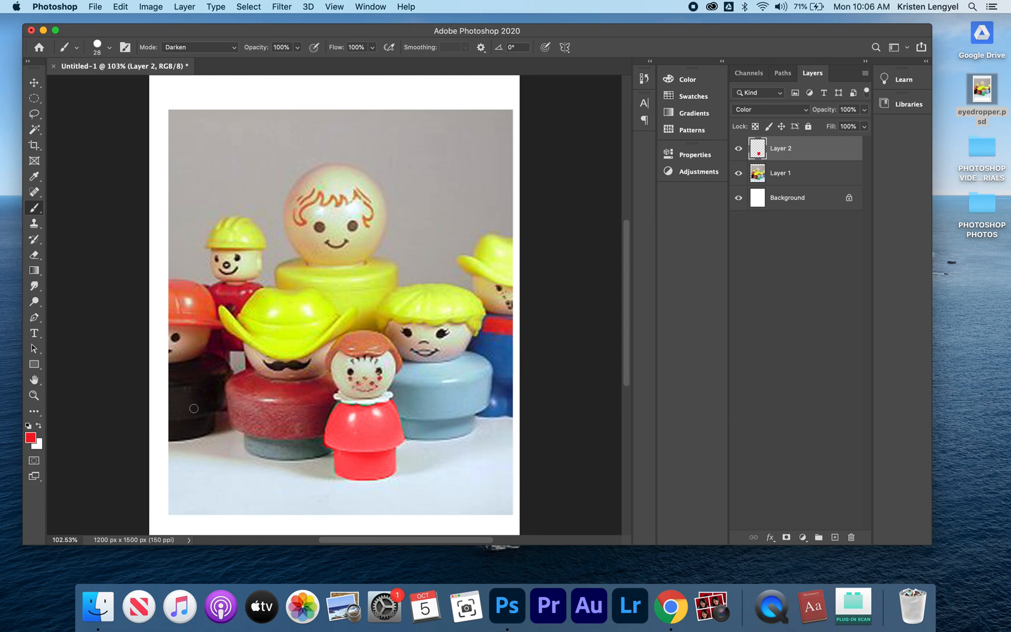
- Lasso the yellow cowboy hat of the mustached figure and add a new layer for its color
click(36, 116)
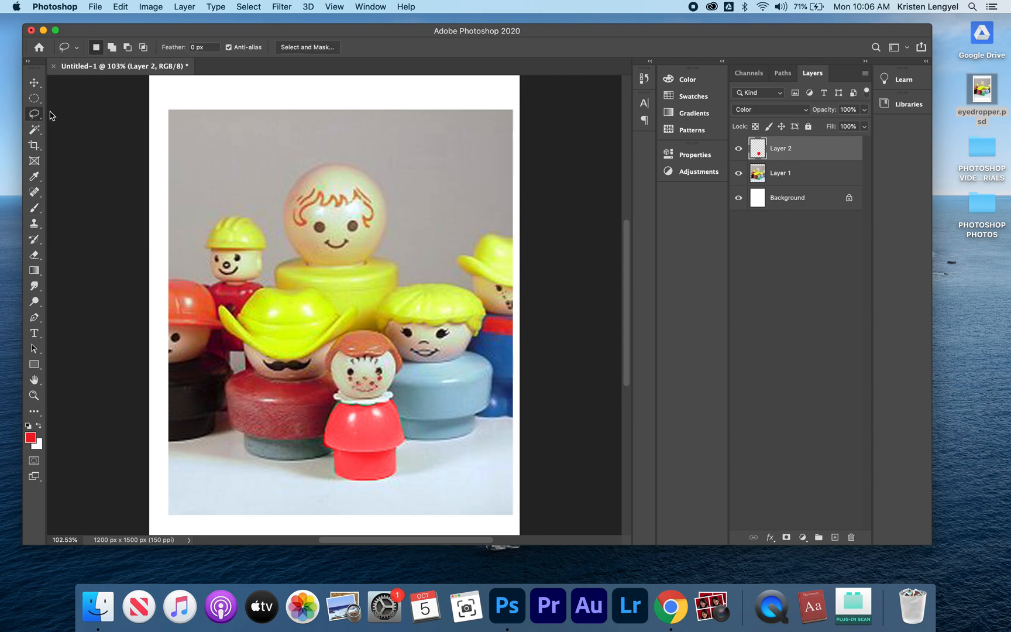
mouse_move(274, 290)
mouse_down()
mouse_move(238, 311)
mouse_move(240, 322)
mouse_move(225, 319)
mouse_move(282, 361)
mouse_move(343, 332)
mouse_move(358, 312)
mouse_move(288, 285)
mouse_up()
click(834, 537)
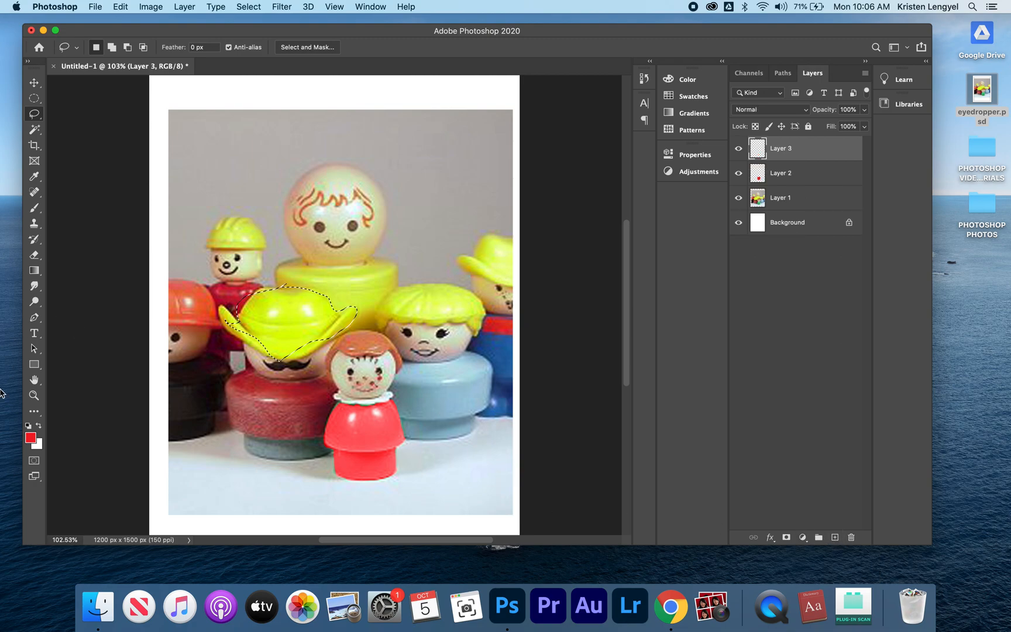
- Set the foreground color to a muted medium blue (3f55a5)
click(31, 437)
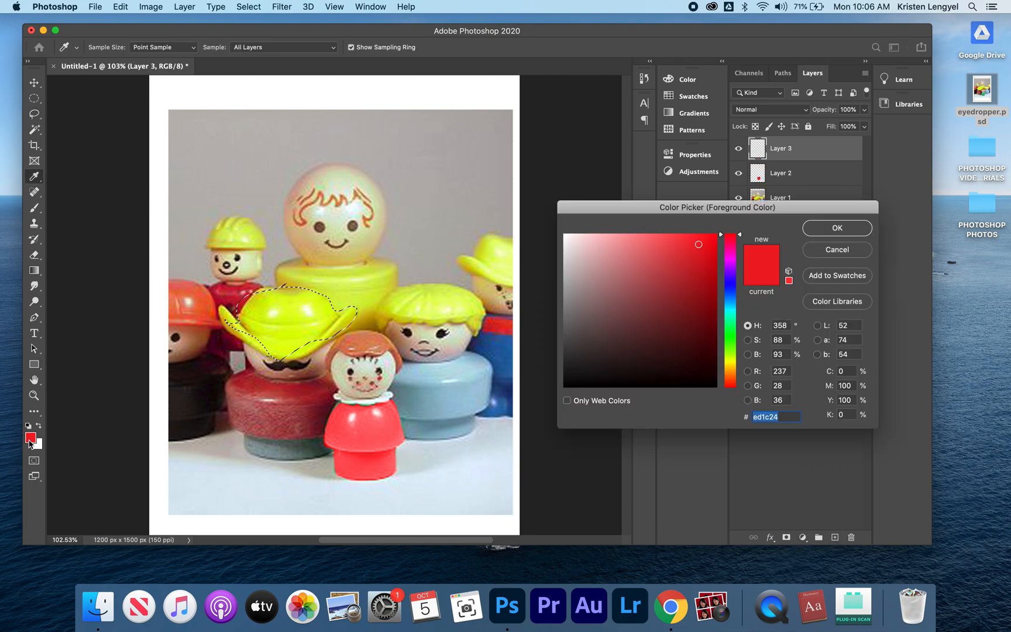
click(729, 335)
click(730, 287)
click(692, 244)
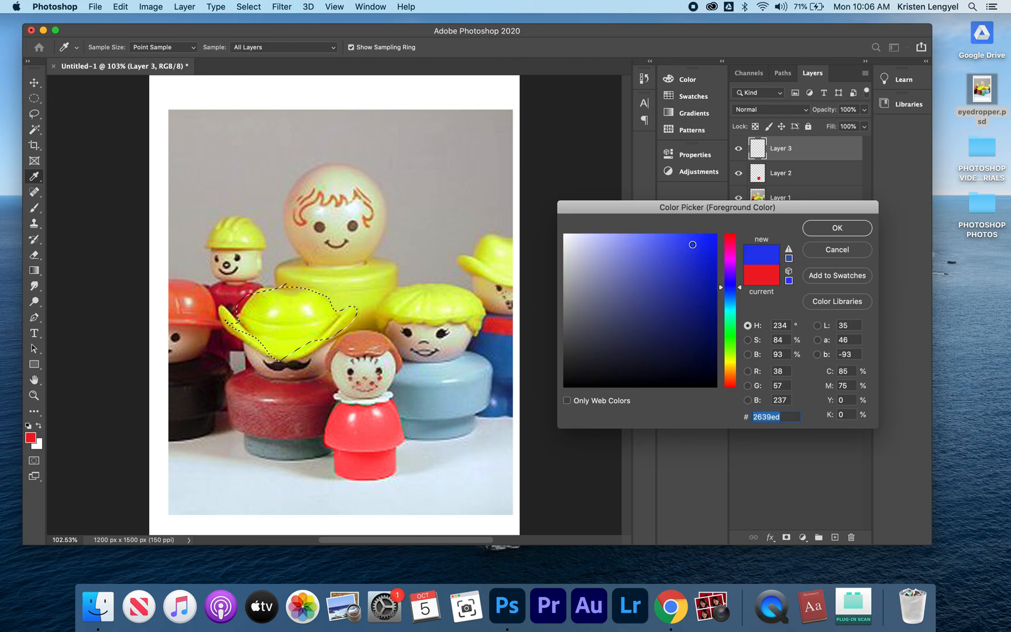
click(658, 288)
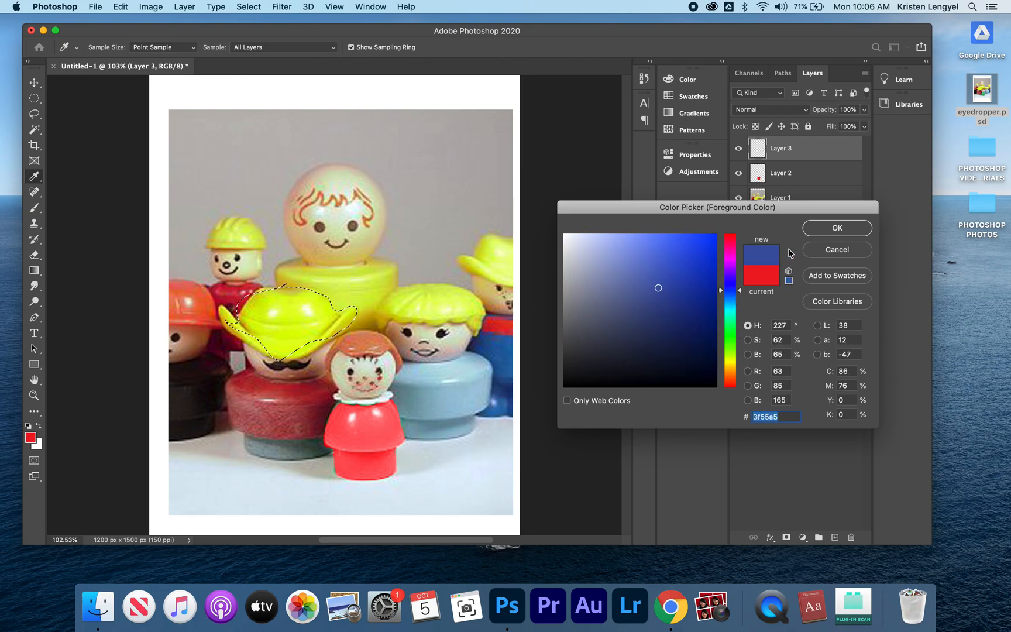
click(837, 229)
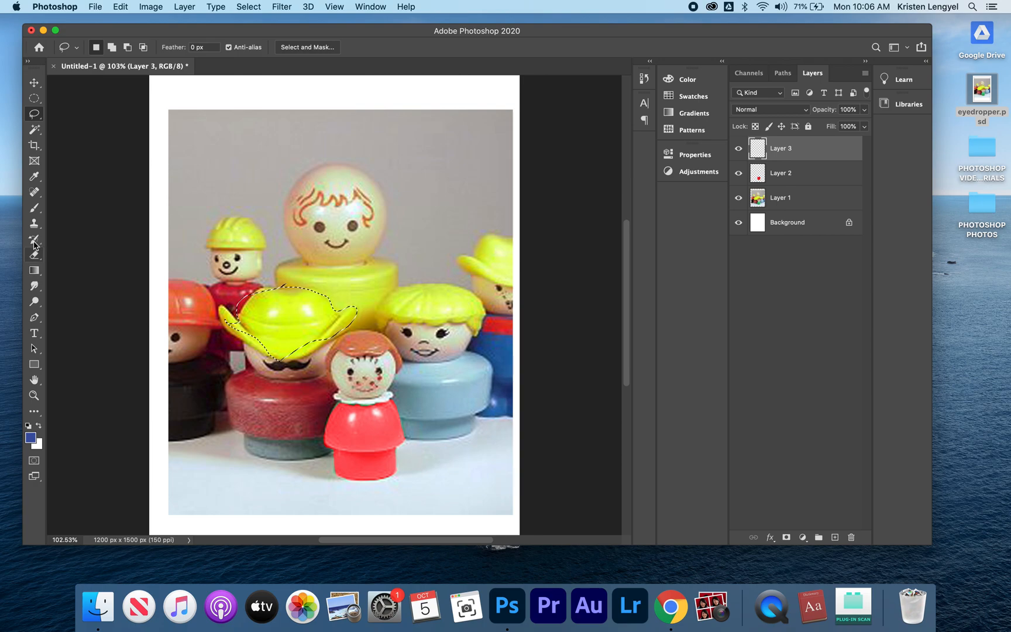
- Enlarge the Brush to 84 px and paint the selected cowboy hat solid blue on the new layer
click(34, 207)
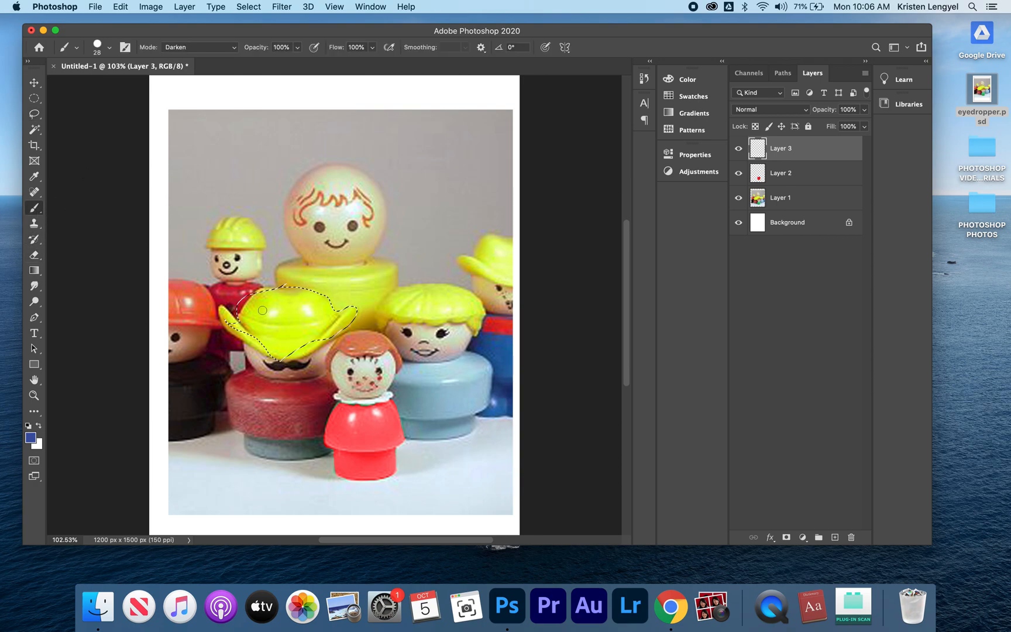
click(109, 47)
click(132, 85)
click(271, 309)
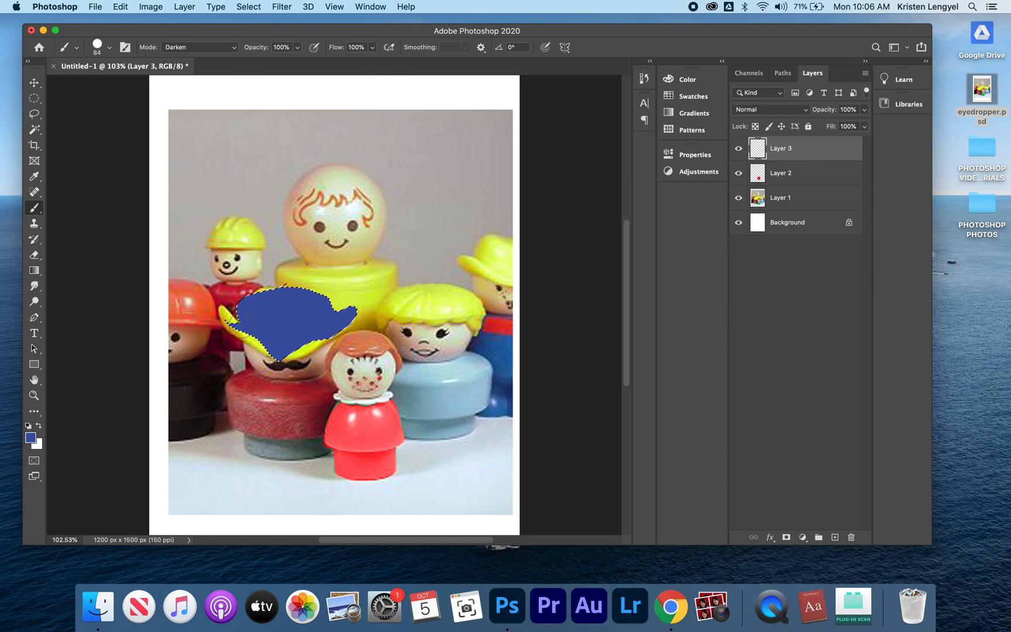
- Deselect the hat and set the blue paint layer's blending mode to Color
key(cmd+d)
click(797, 110)
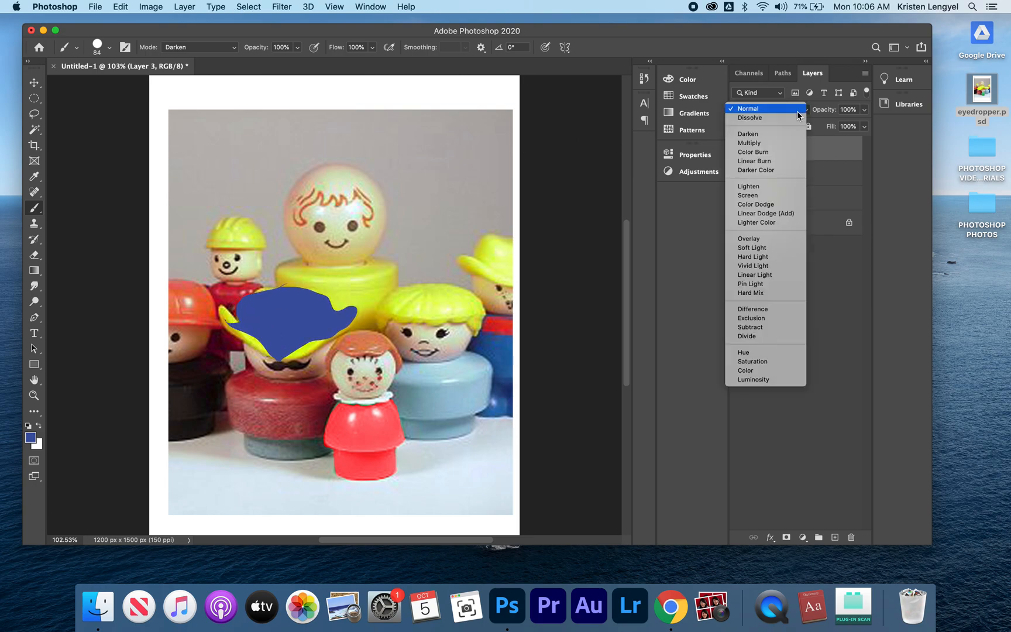
click(774, 370)
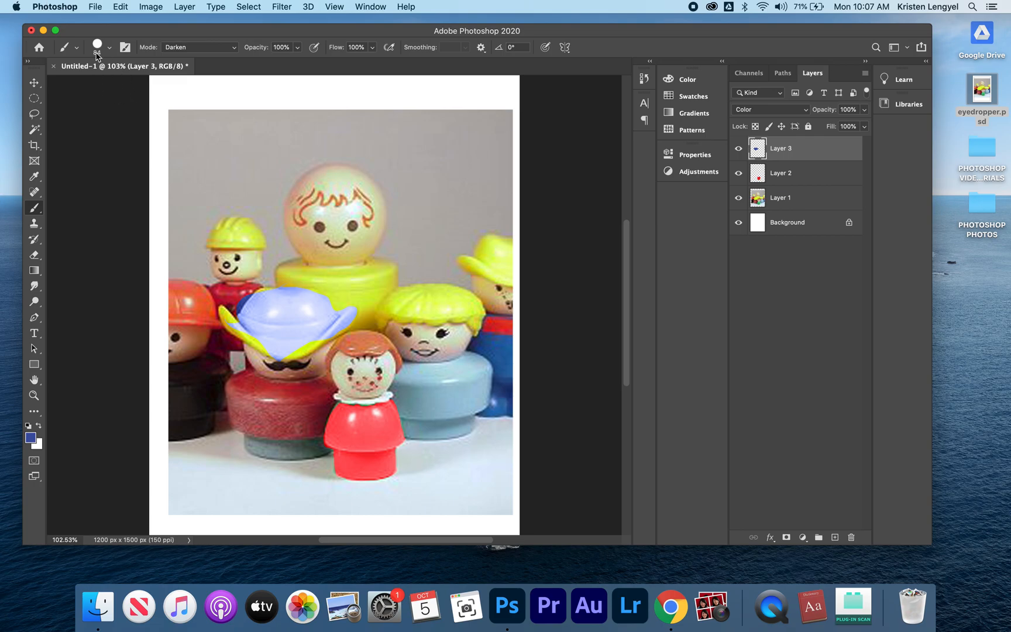
- Save the image to the Desktop as a quality 10 JPEG, named COLOR BLEND MODE followed by the author's surname
click(95, 7)
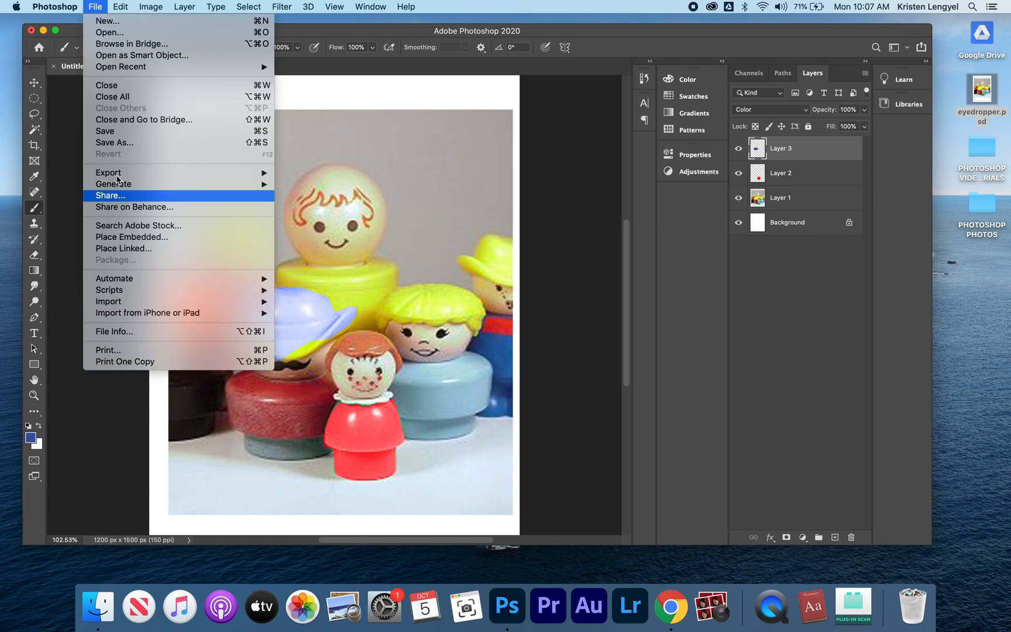
click(117, 143)
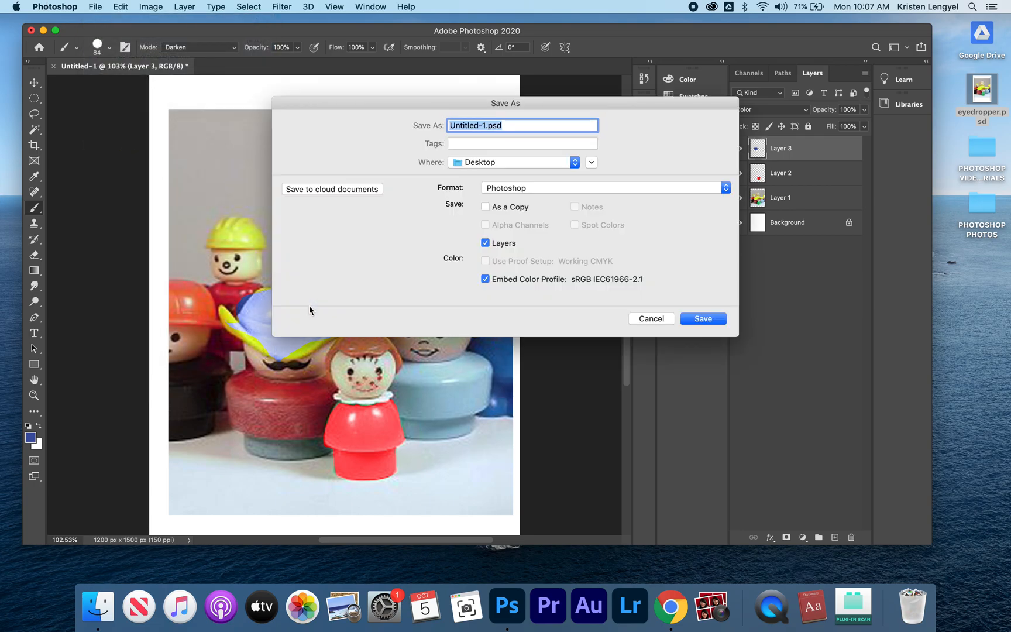
text(COLOR BLEND MOD)
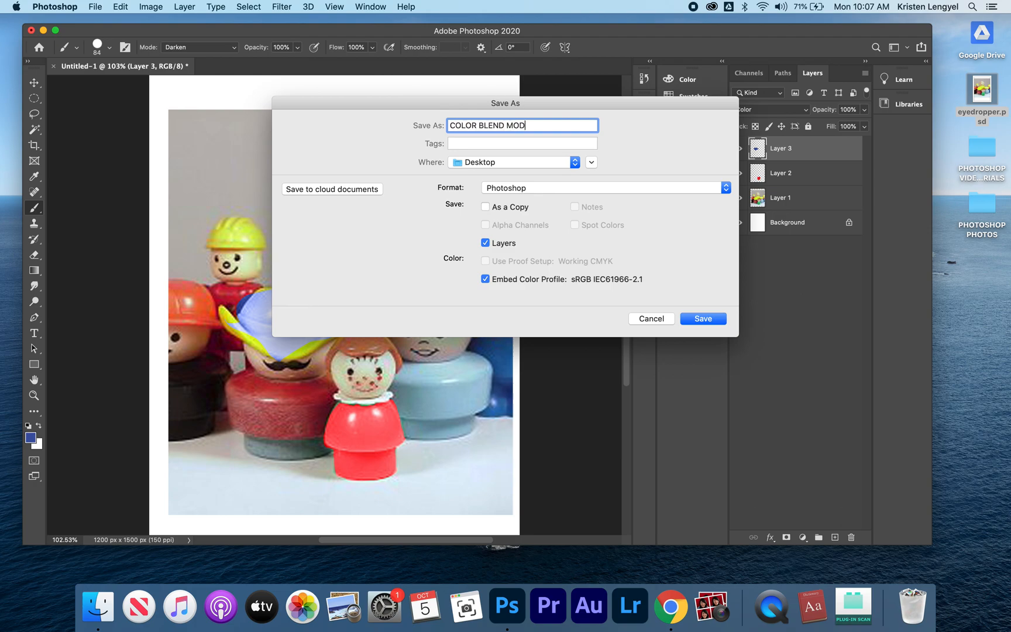
text(E Lengyel)
click(577, 187)
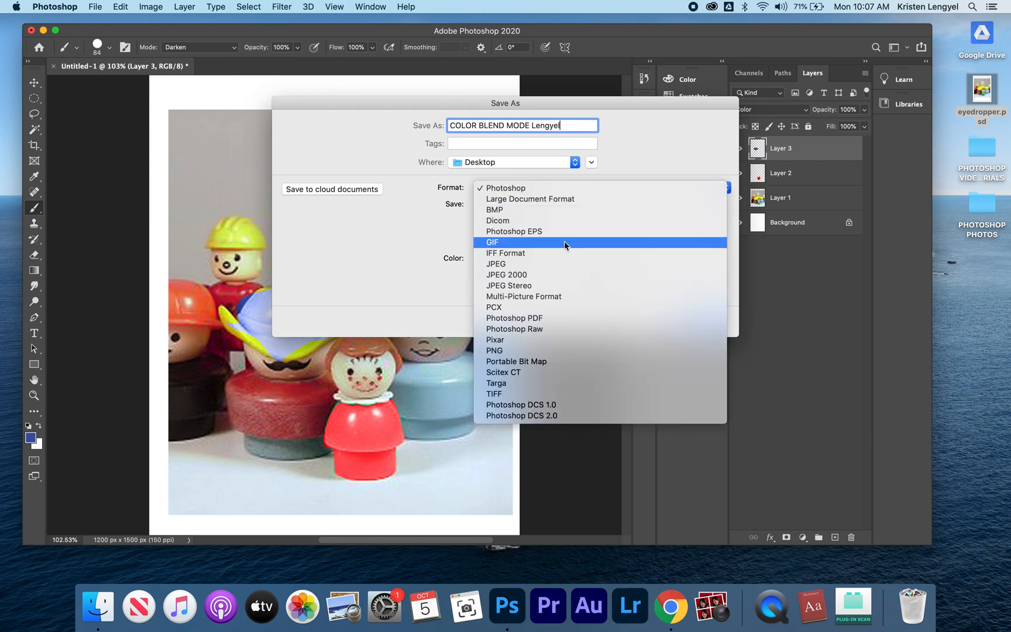
click(564, 270)
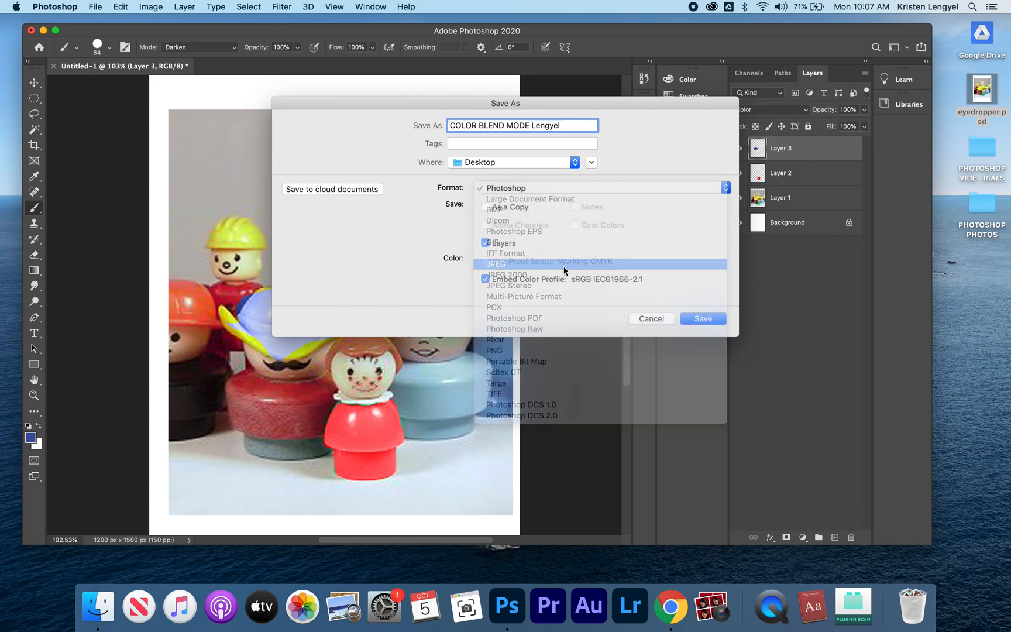
click(717, 322)
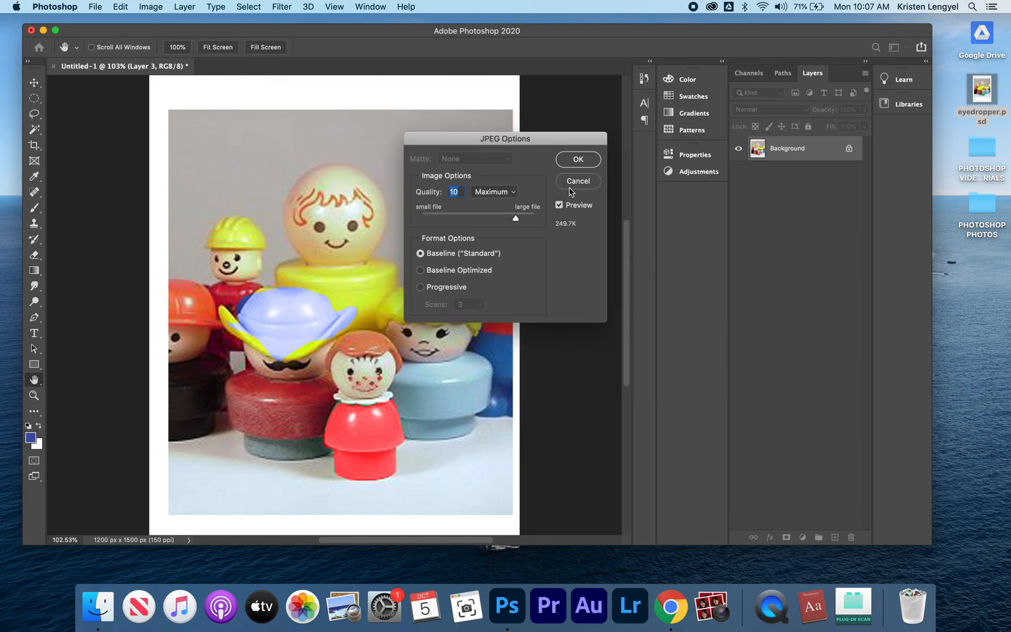
click(577, 159)
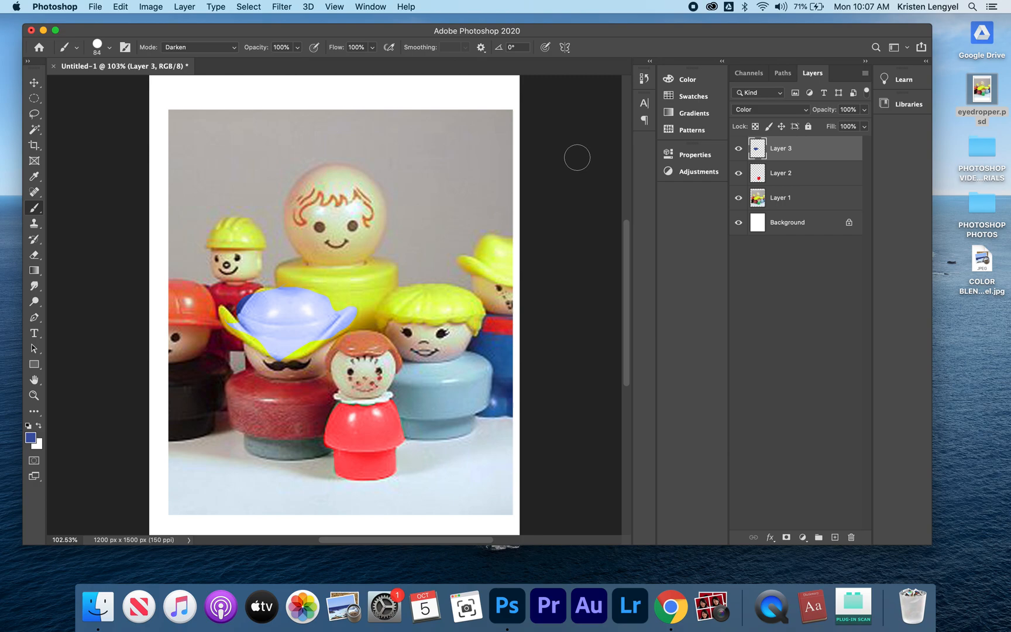